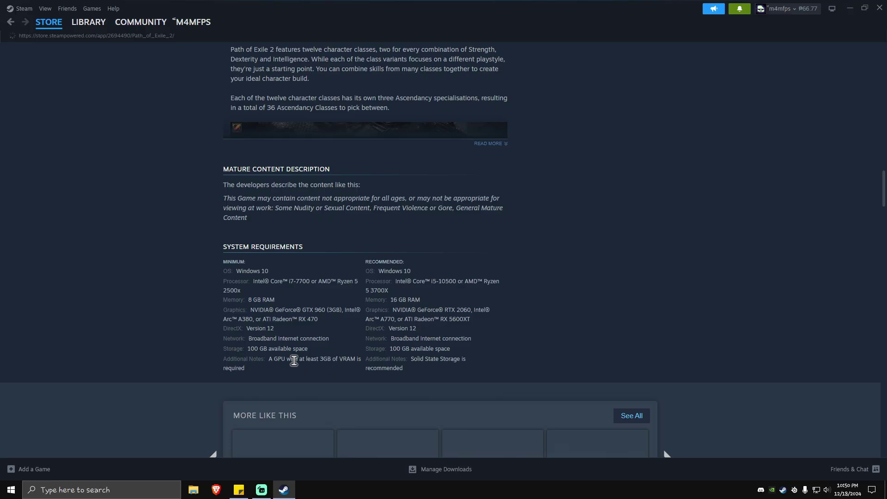
Read Path of Exile 2's system requirements, noting the 3GB VRAM note, then close Steam
left_click_drag(294, 361, 342, 366)
left_click(336, 382)
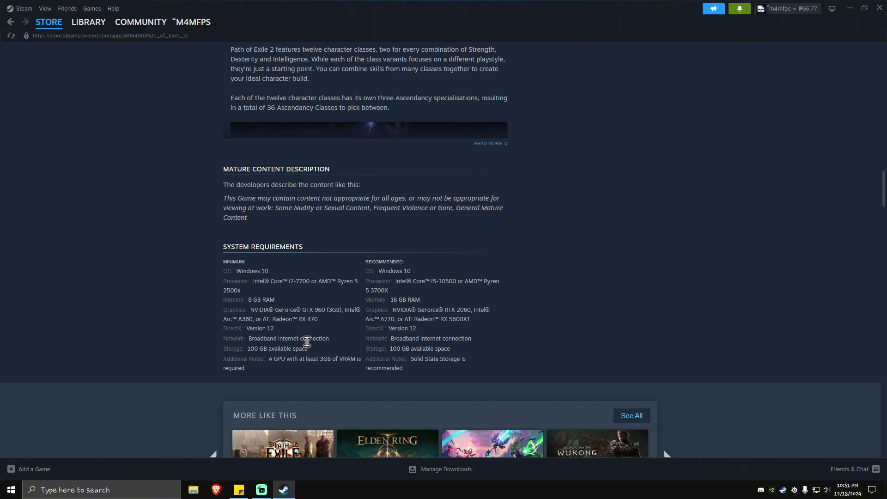
left_click(880, 7)
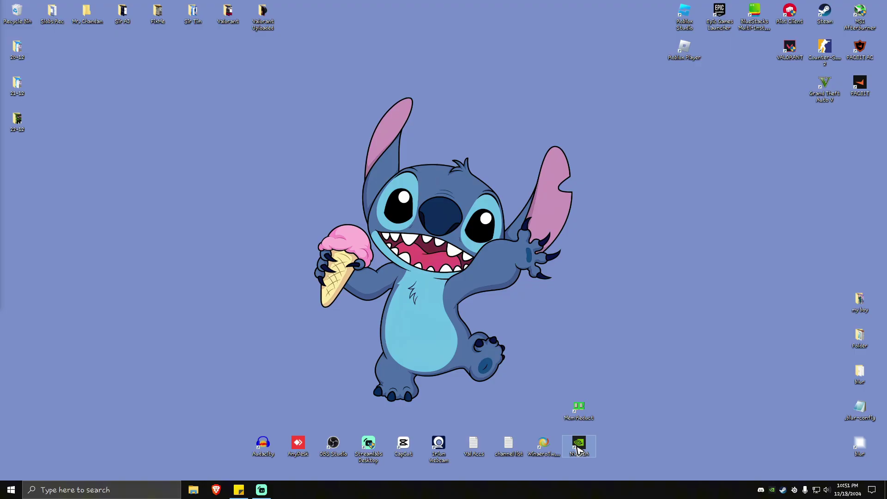
Open NVIDIA App from the tray and check that Game Ready Driver 566.36 is installed and current
right_click(772, 490)
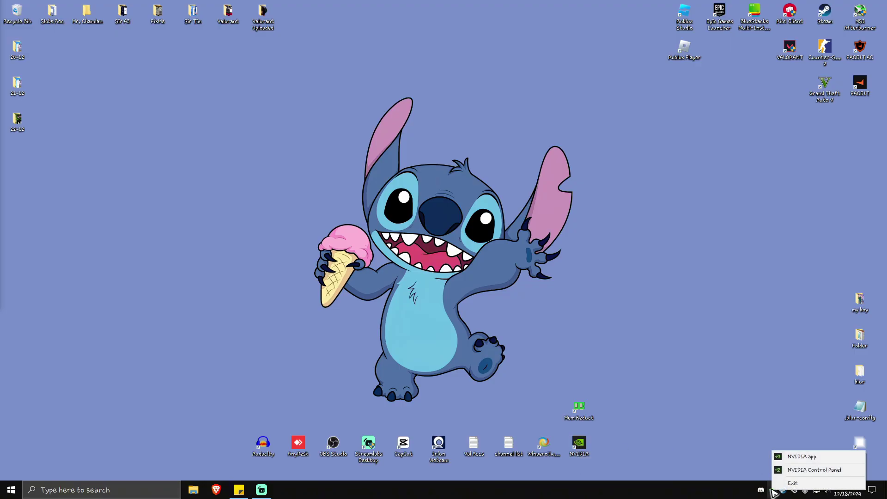
left_click(817, 458)
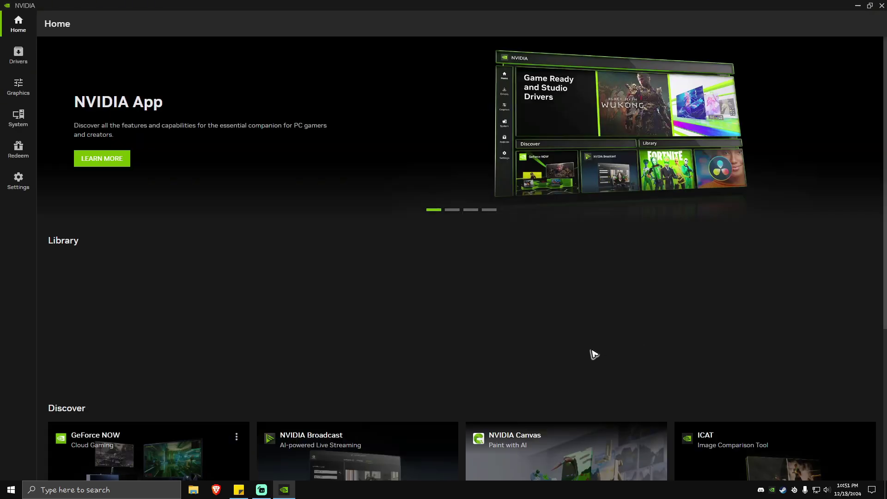
left_click(17, 60)
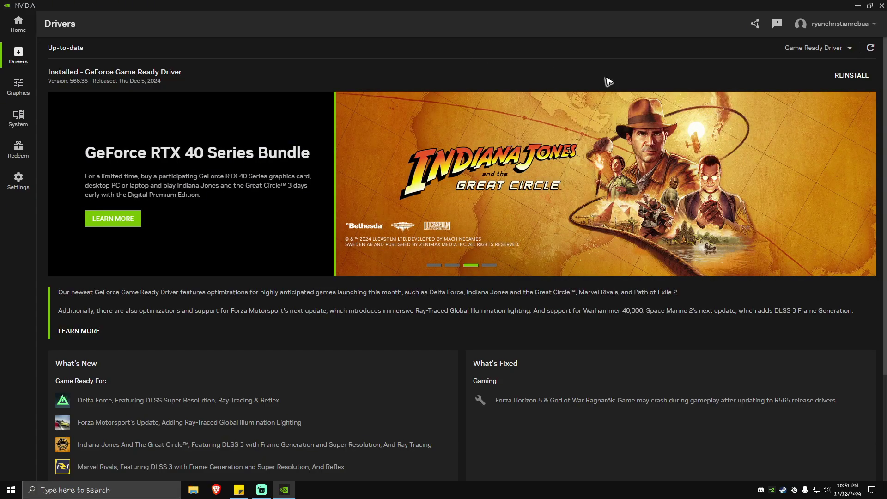
left_click(855, 83)
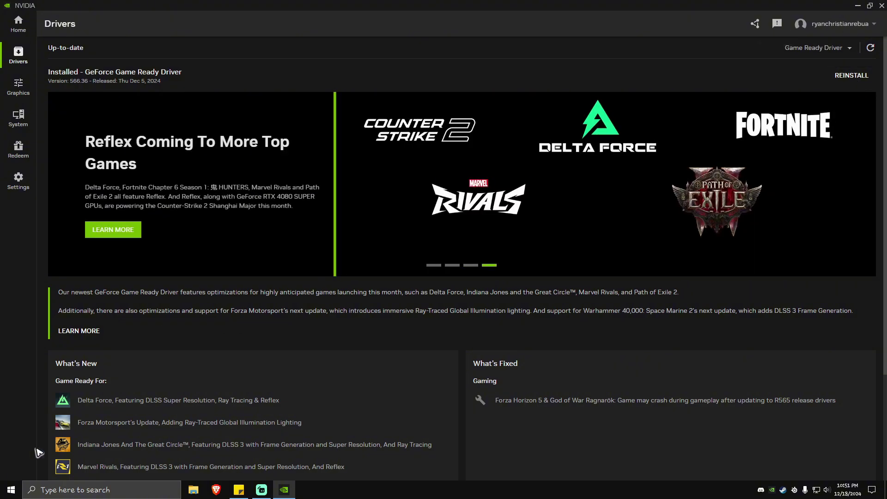
left_click(14, 487)
left_click(14, 481)
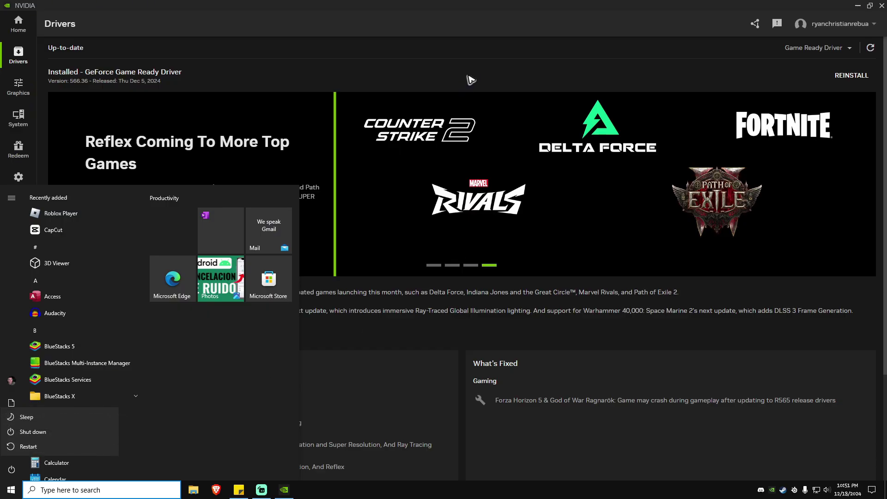
left_click(536, 70)
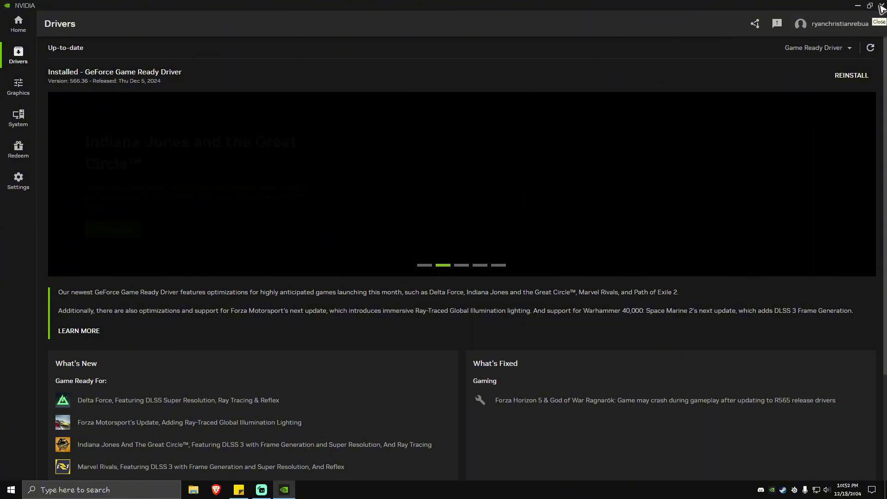
Close NVIDIA App and search 'direct x' in a new Brave tab
left_click(881, 7)
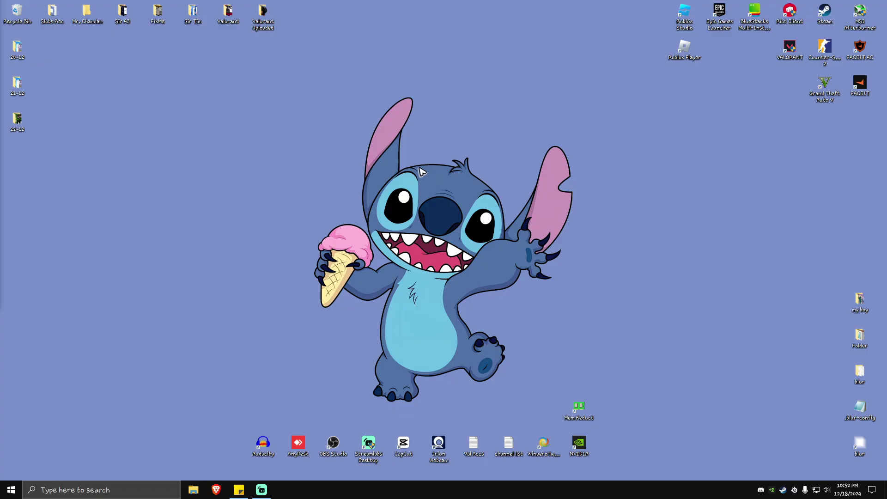
left_click(216, 490)
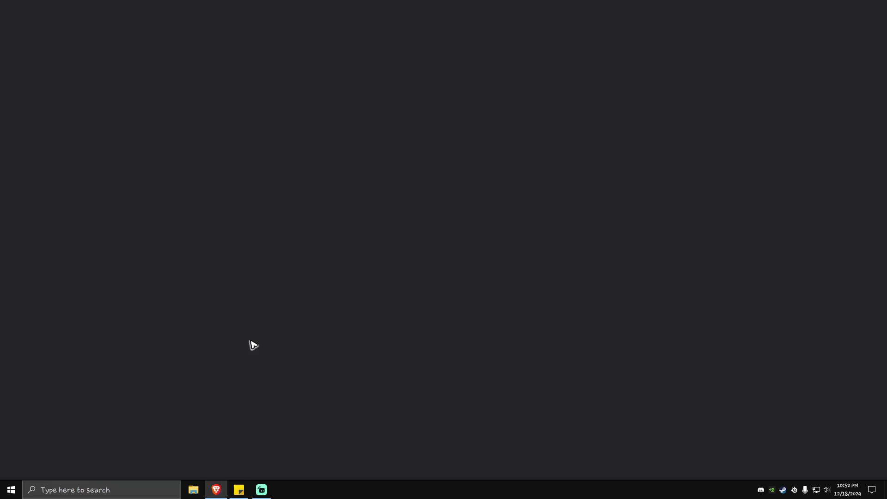
left_click(244, 26)
type("direct x")
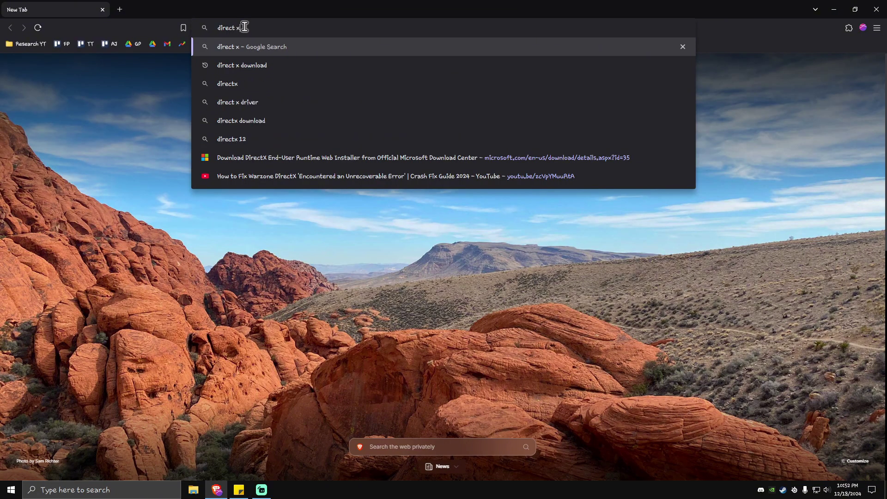
key("Return")
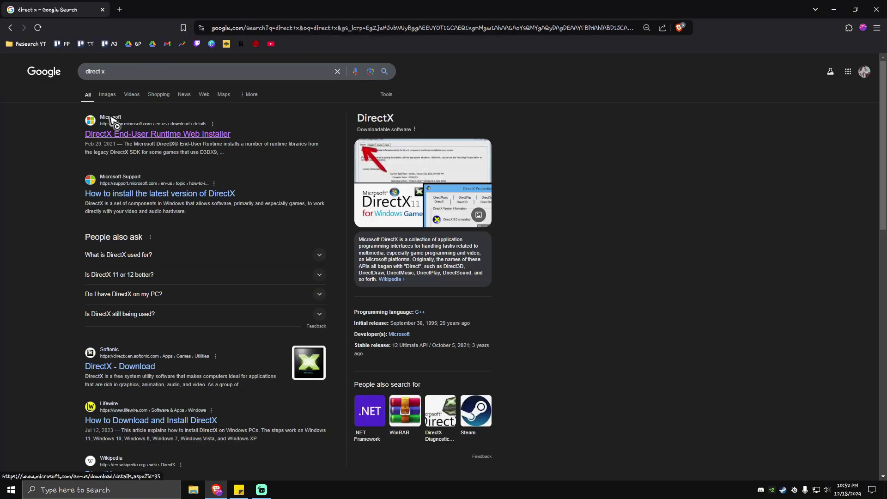
Download and save the DirectX End-User Runtime Web Installer (dxwebsetup) from Microsoft, then close Brave
left_click(132, 134)
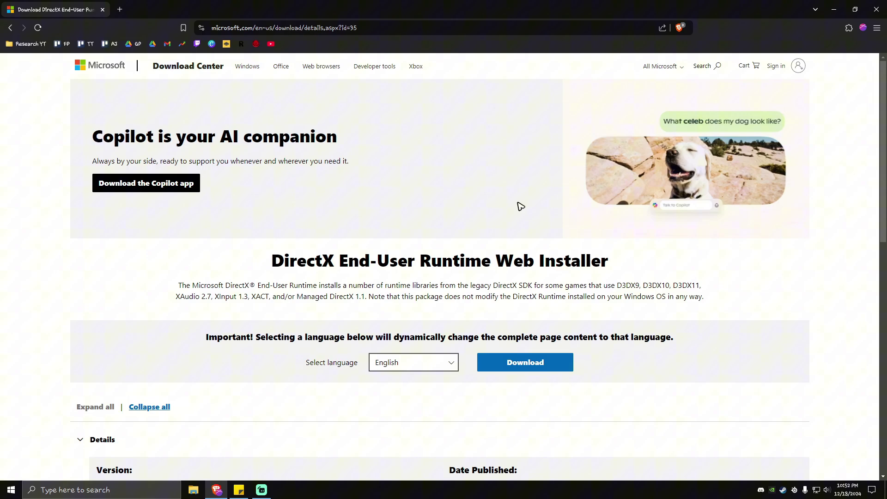
left_click(543, 369)
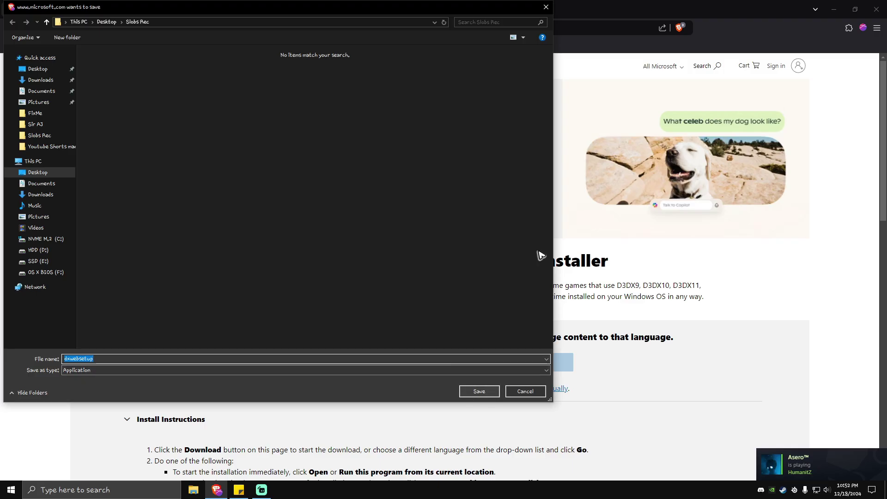
key("Return")
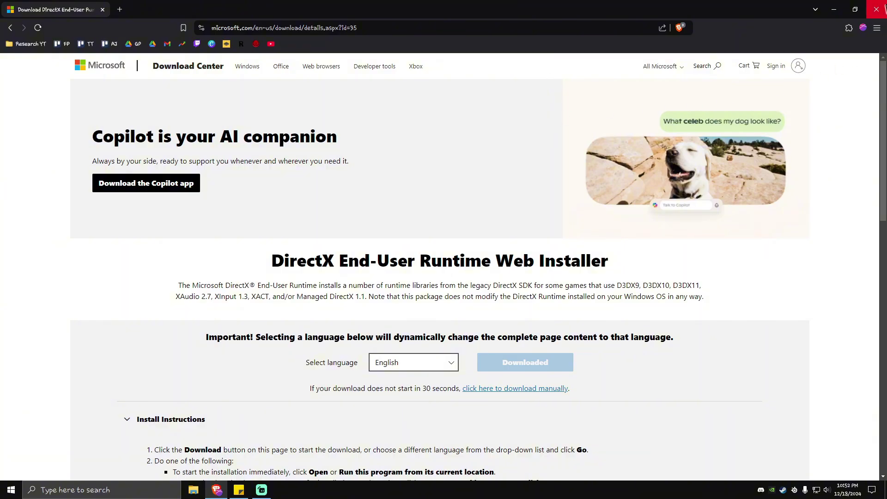
left_click(877, 9)
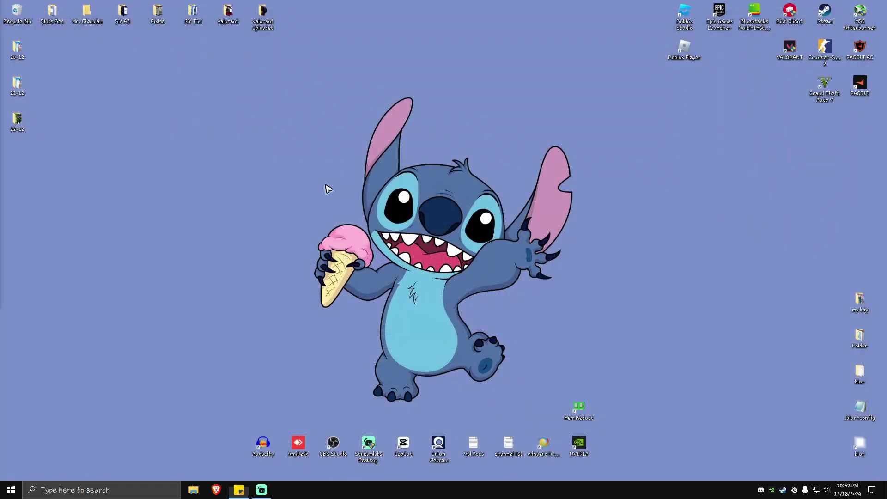
Open the Windows Graphics settings page by searching 'graphic'
left_click(92, 491)
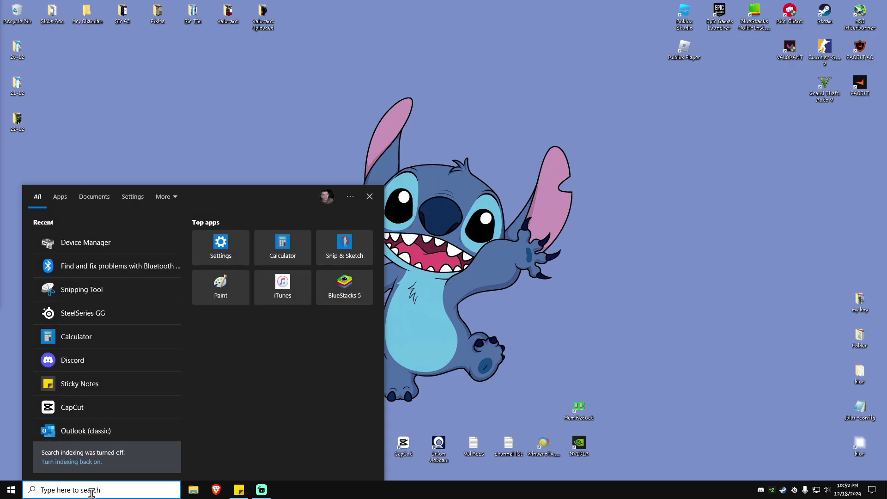
type("graphics")
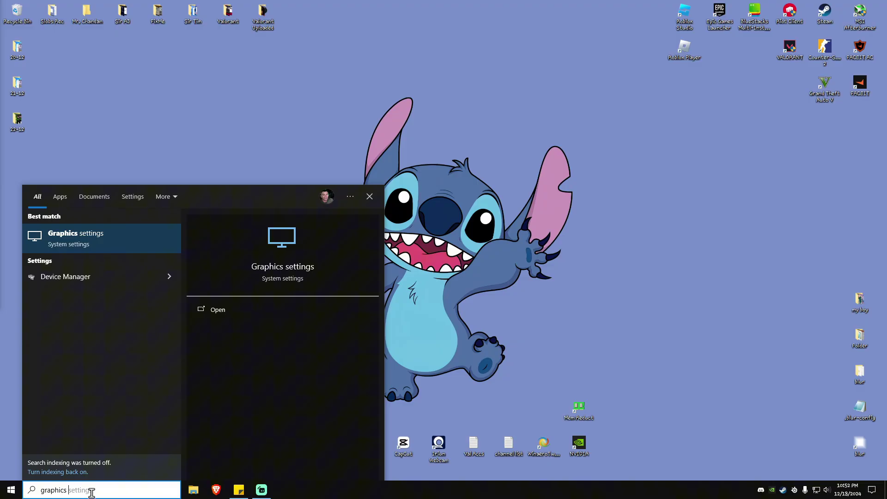
left_click(117, 249)
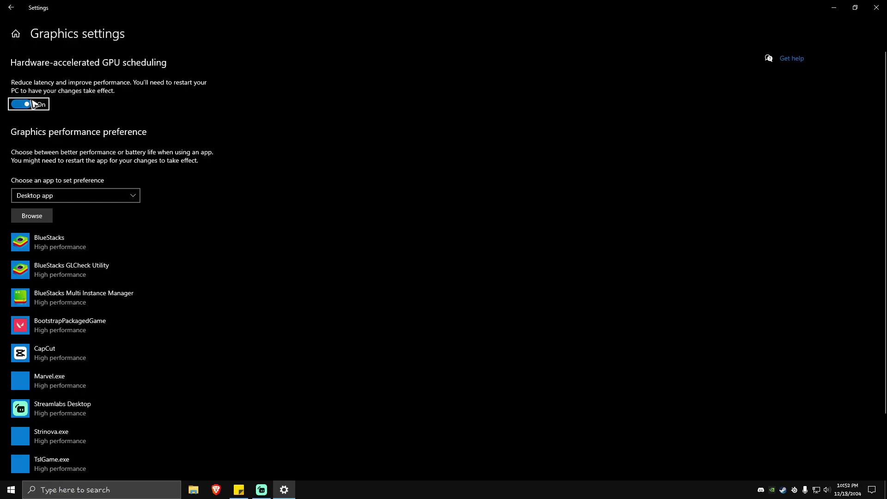
scroll(84, 366, "down", 3)
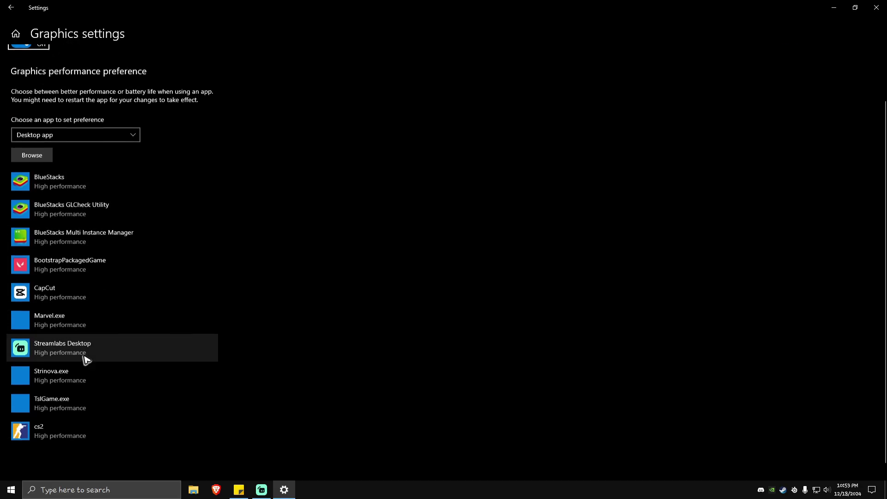
scroll(86, 344, "up", 3)
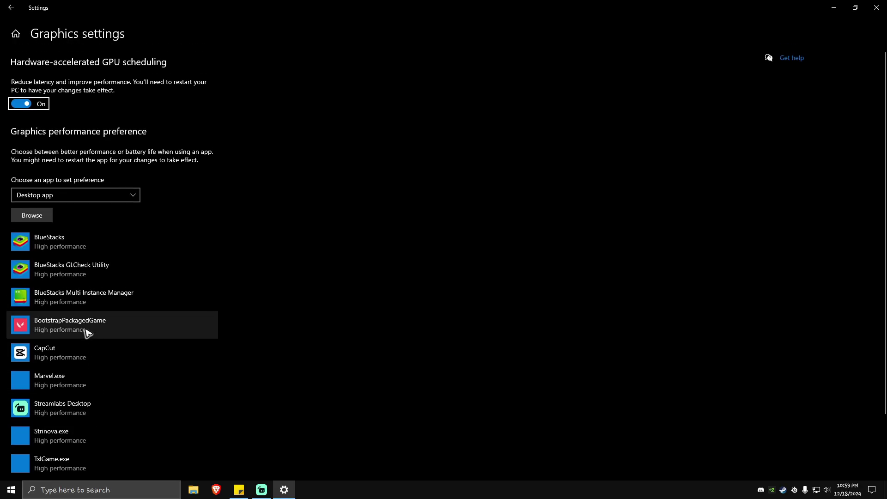
Browse for an app to C:\Program Files (x86)\Steam\steamapps\common, then cancel without adding one
left_click(40, 218)
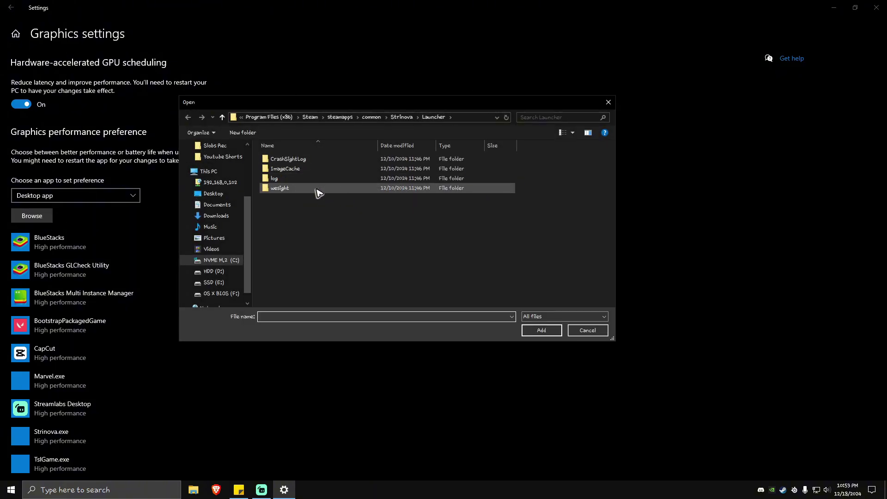
left_click(240, 260)
double_click(306, 189)
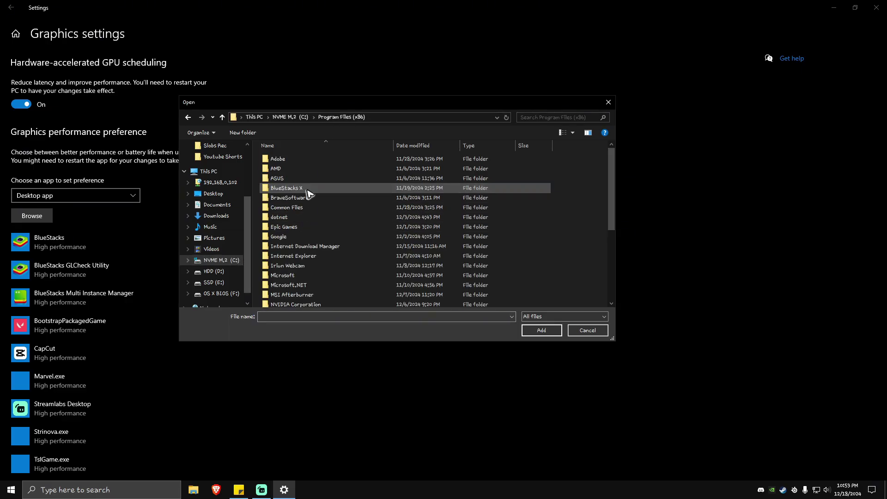
scroll(311, 189, "down", 2)
double_click(287, 290)
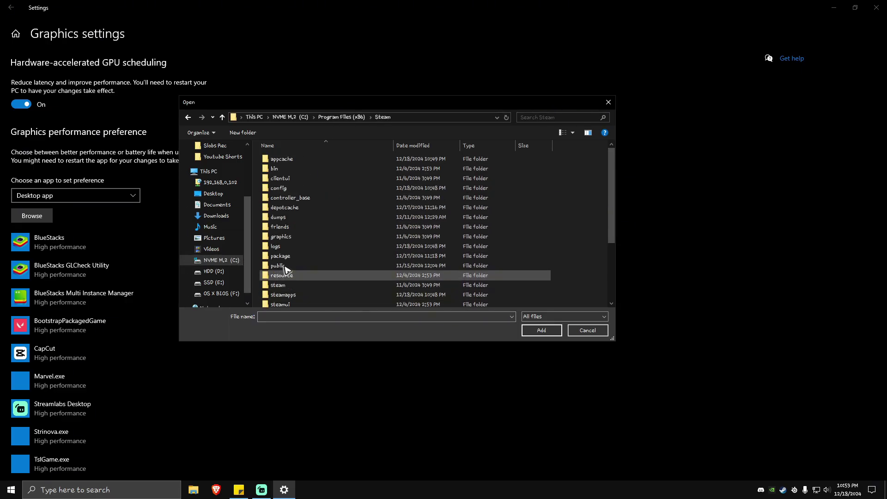
double_click(285, 295)
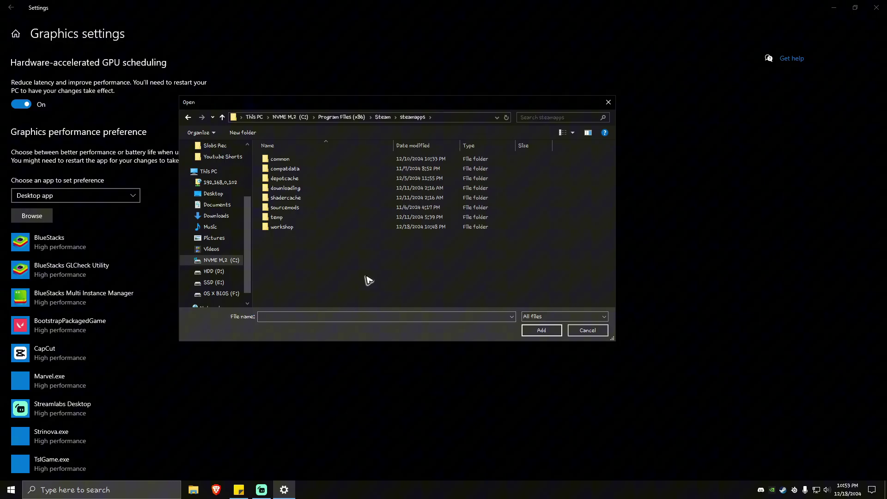
double_click(291, 160)
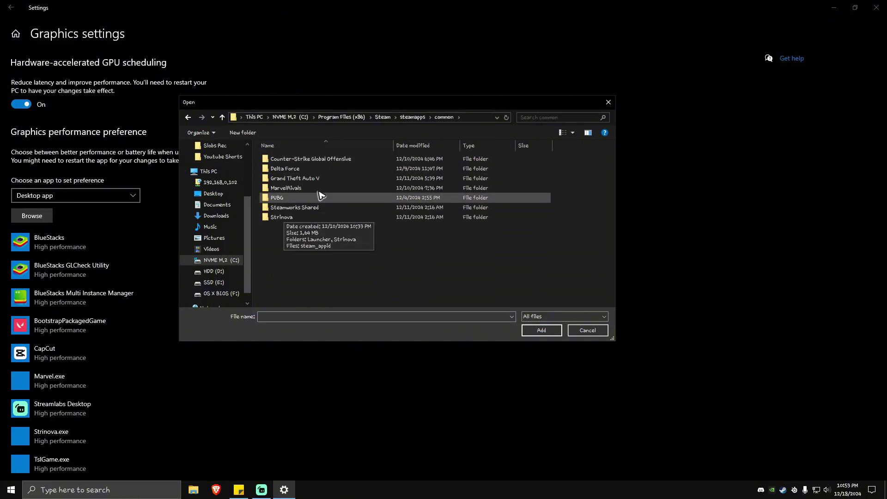
left_click(608, 103)
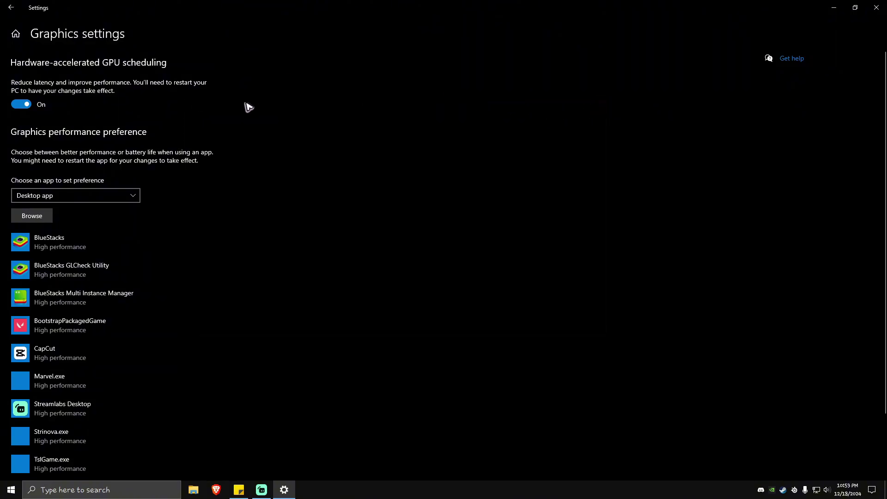
Save BlueStacks' graphics preference as High performance and return to the Display settings page
left_click(101, 252)
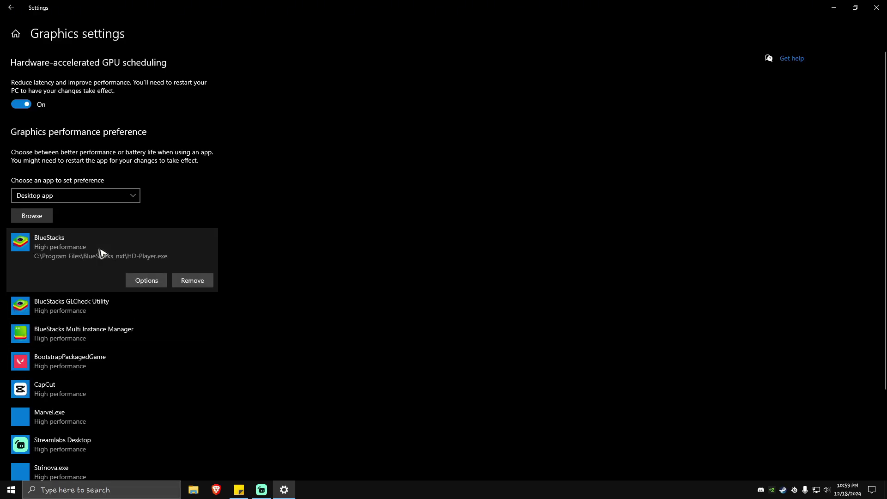
left_click(145, 282)
left_click(364, 262)
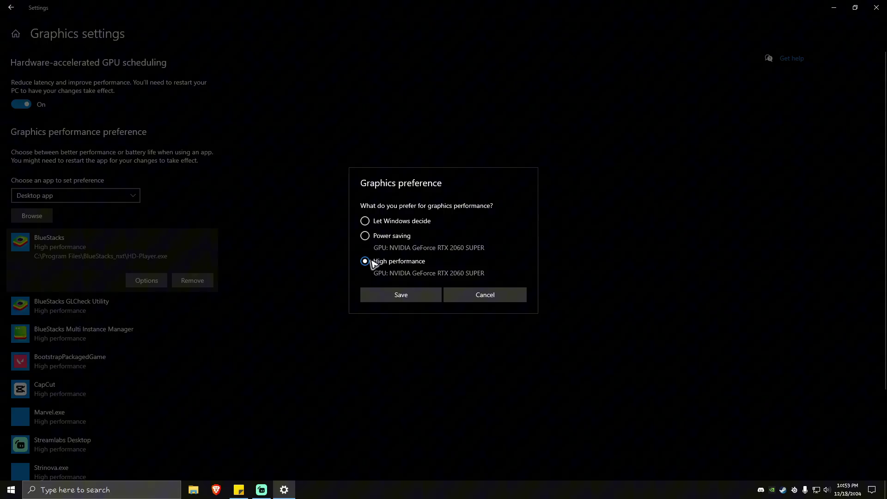
left_click(417, 296)
left_click(11, 7)
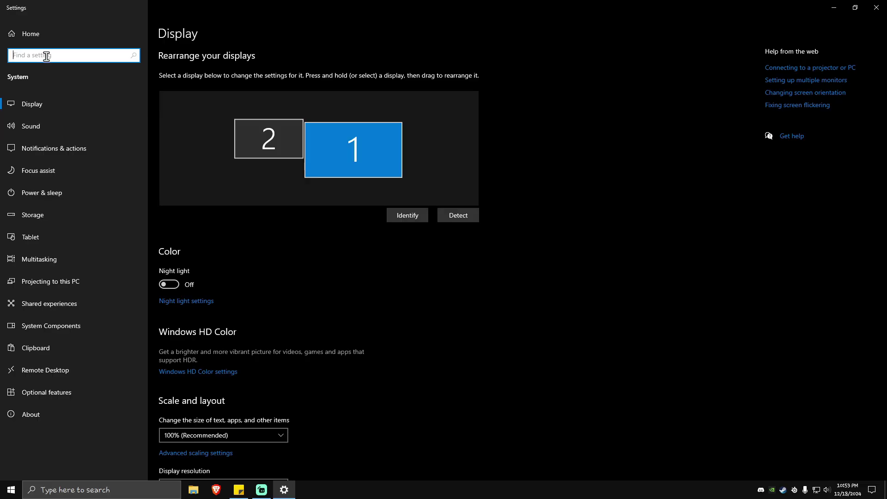
Search 'game mode', confirm Game Mode is On and Game Bar is Off, then close Settings
left_click(46, 56)
type("game mode")
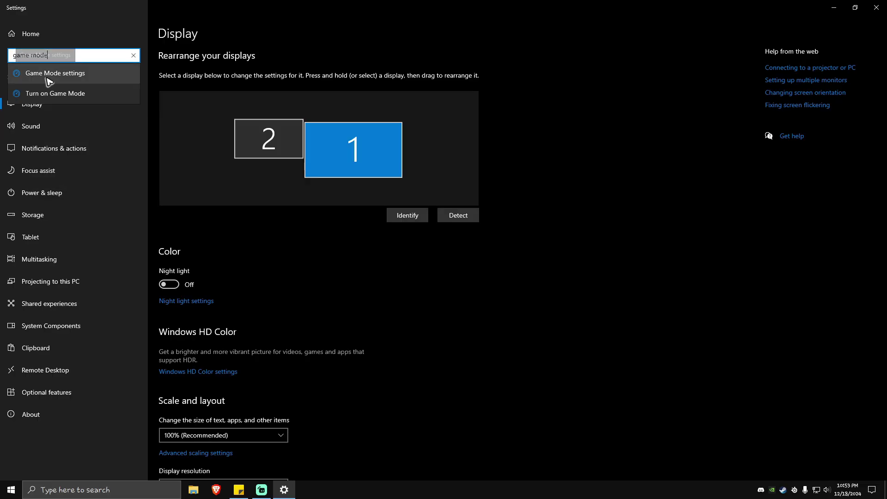
left_click(63, 76)
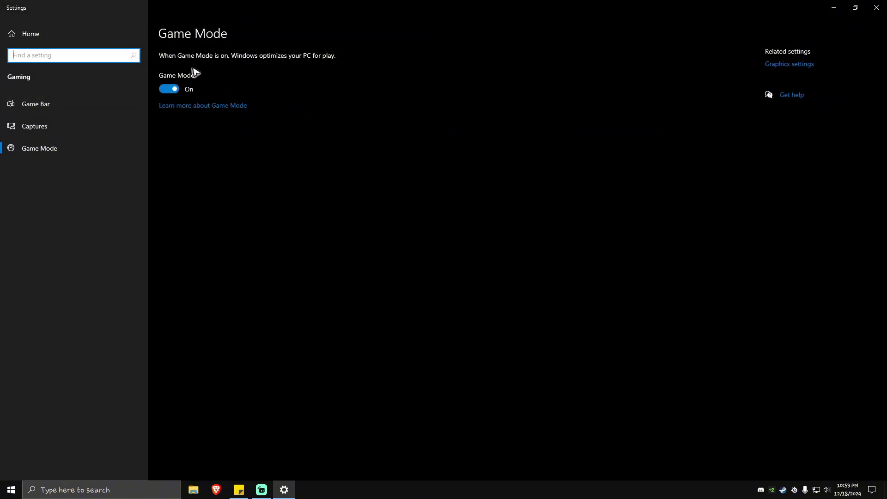
left_click(29, 105)
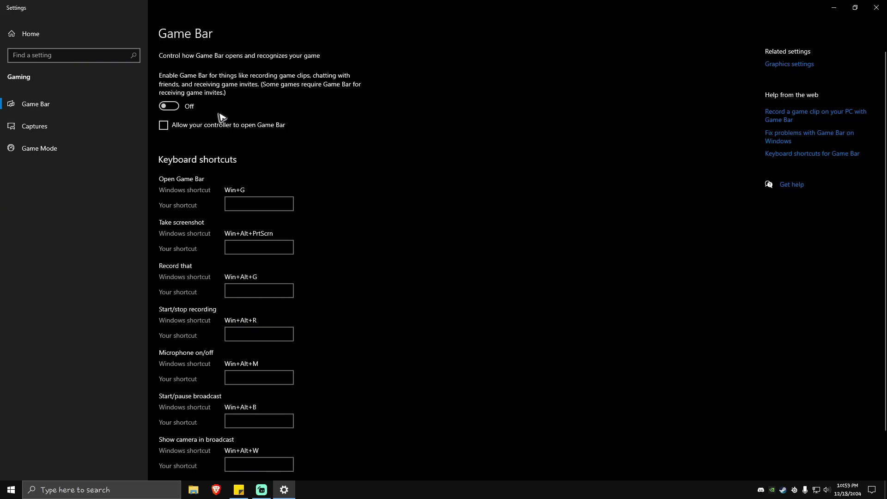
left_click(877, 7)
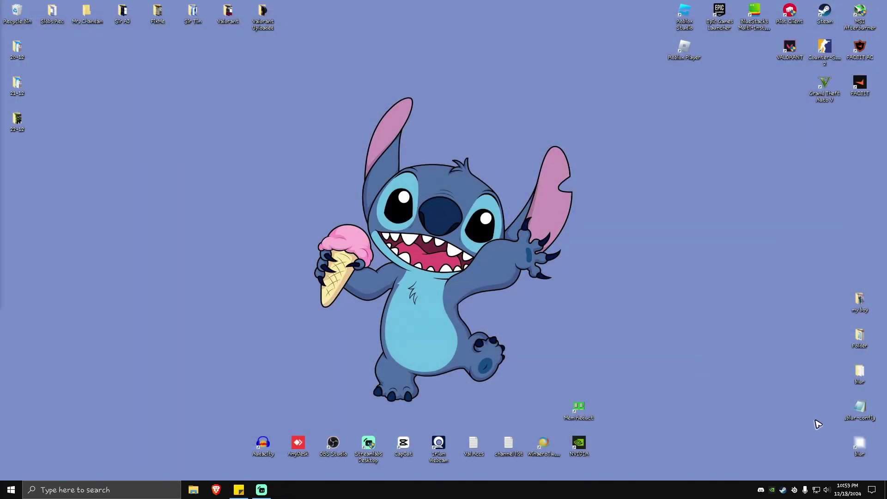
Open the Steam Library and leave the in-game Steam Overlay switched off in Settings
right_click(783, 490)
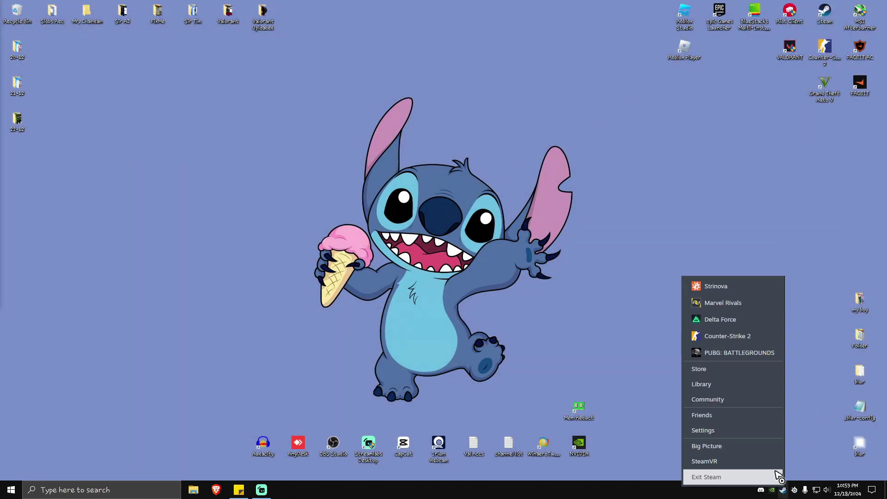
left_click(721, 384)
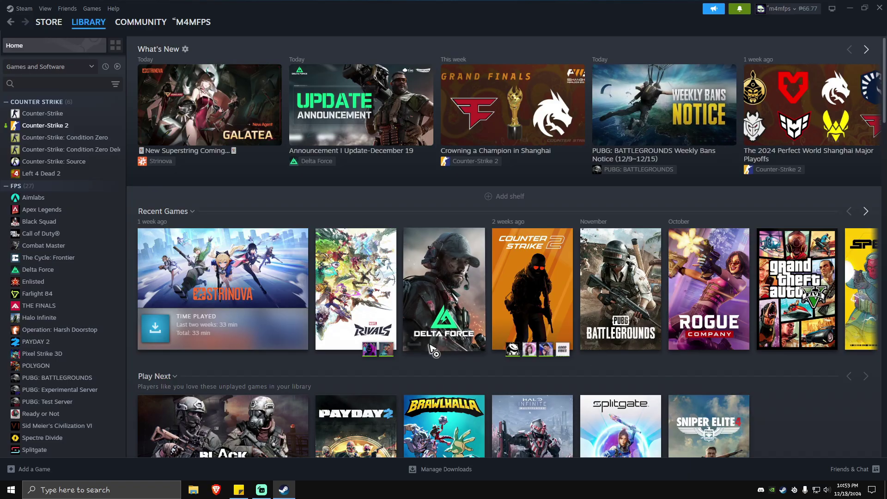
left_click(23, 8)
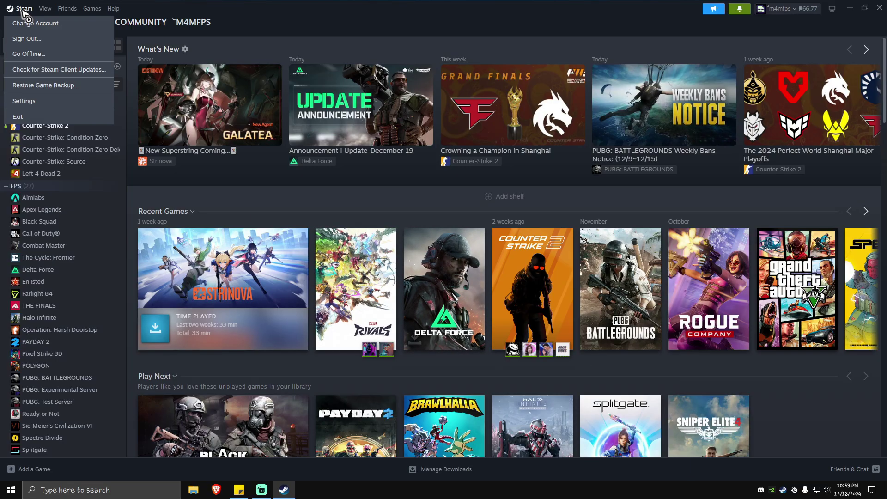
left_click(35, 100)
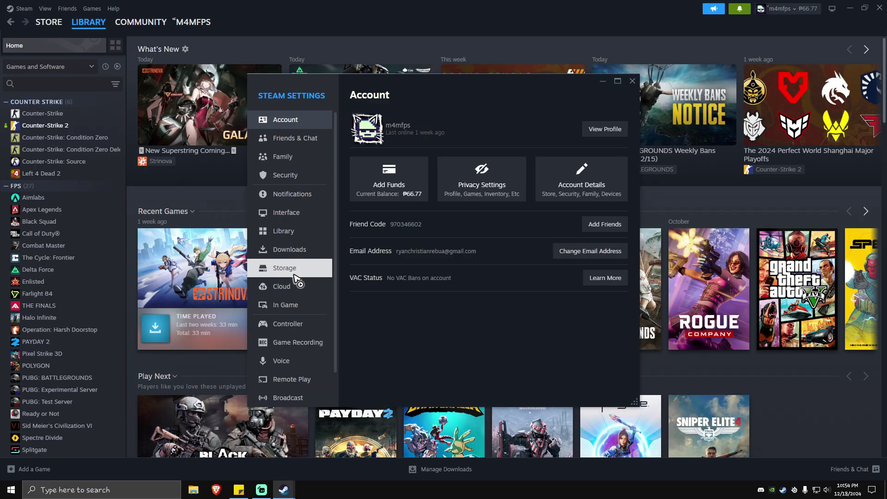
left_click(298, 306)
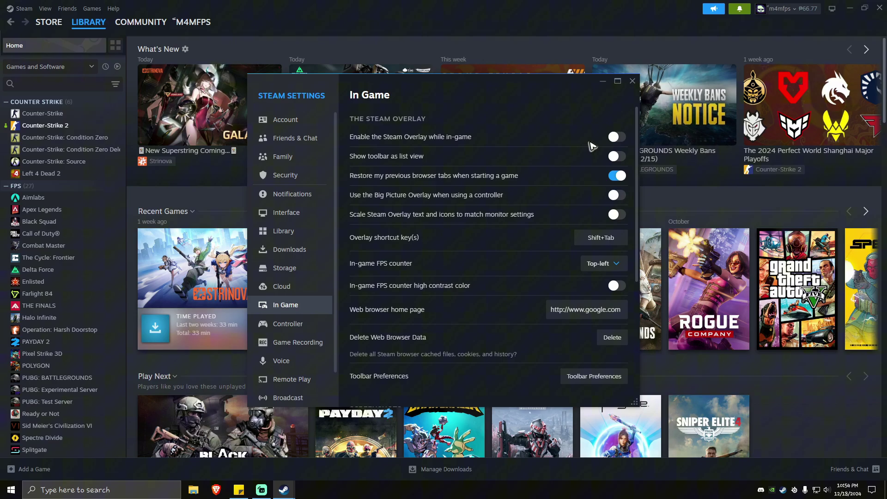
left_click(621, 141)
left_click(622, 142)
left_click(621, 142)
left_click(622, 142)
Clear the Steam download cache and close Steam Settings
left_click(300, 249)
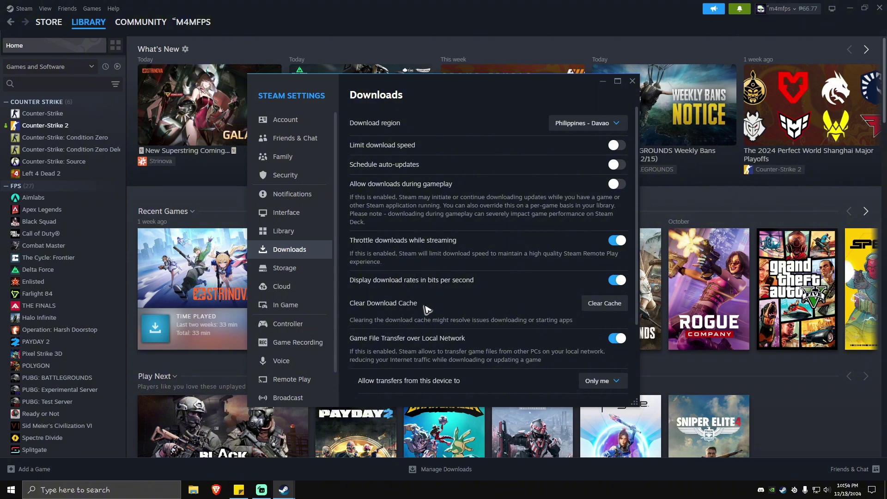
left_click(617, 311)
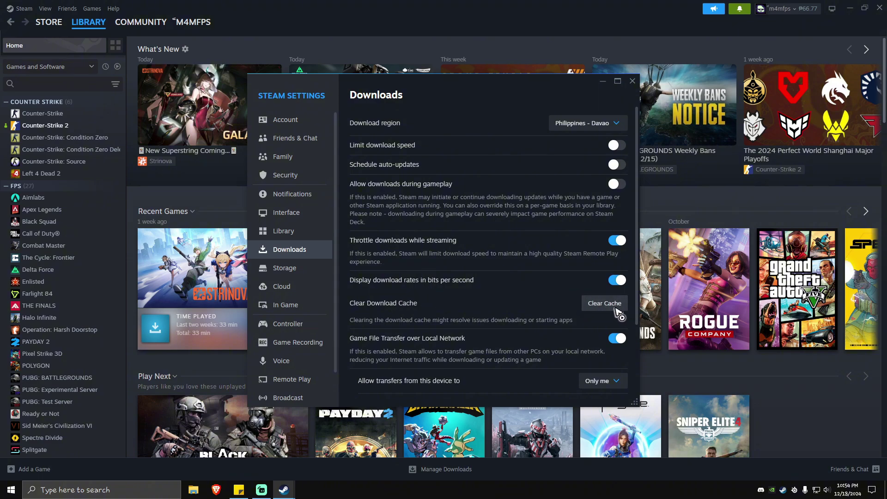
left_click(633, 81)
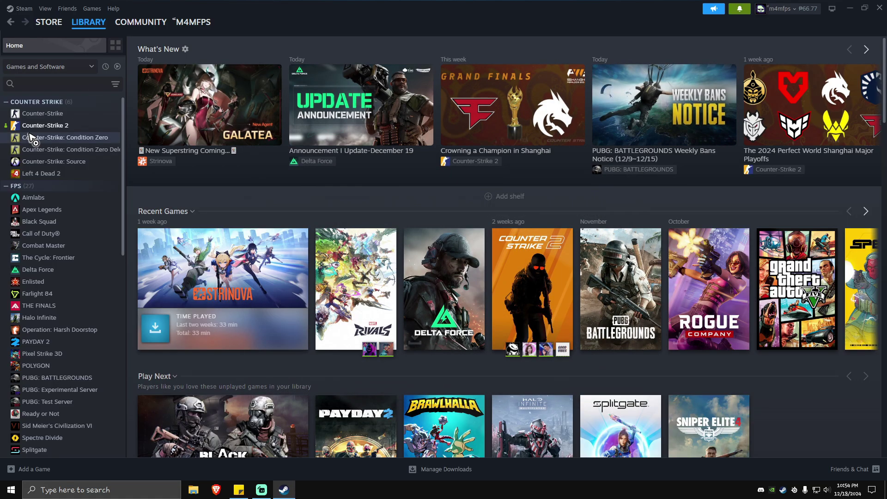
View Counter-Strike 2's Installed Files properties (45.93 GB install), then close Properties to its library page
left_click(45, 126)
right_click(38, 128)
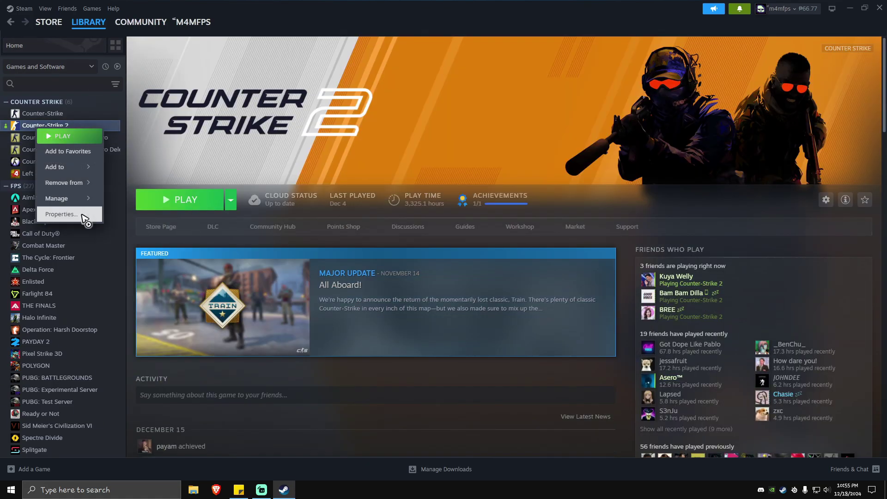
left_click(91, 213)
left_click(296, 191)
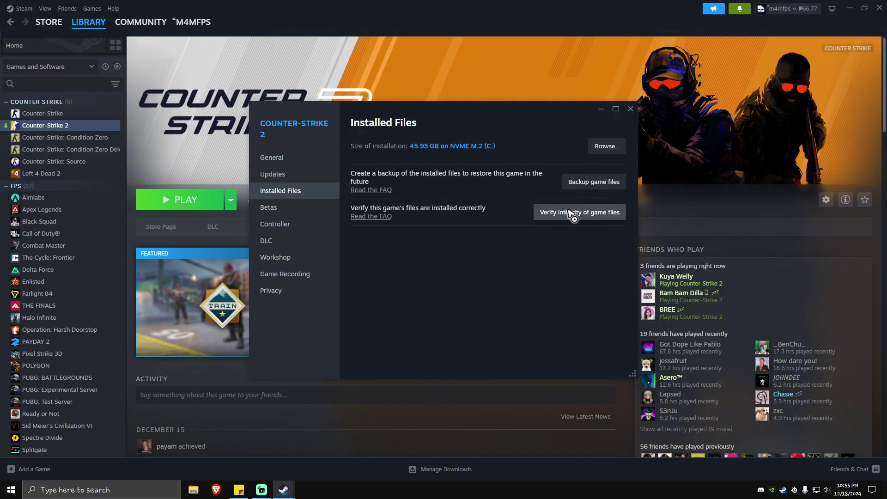
left_click(630, 108)
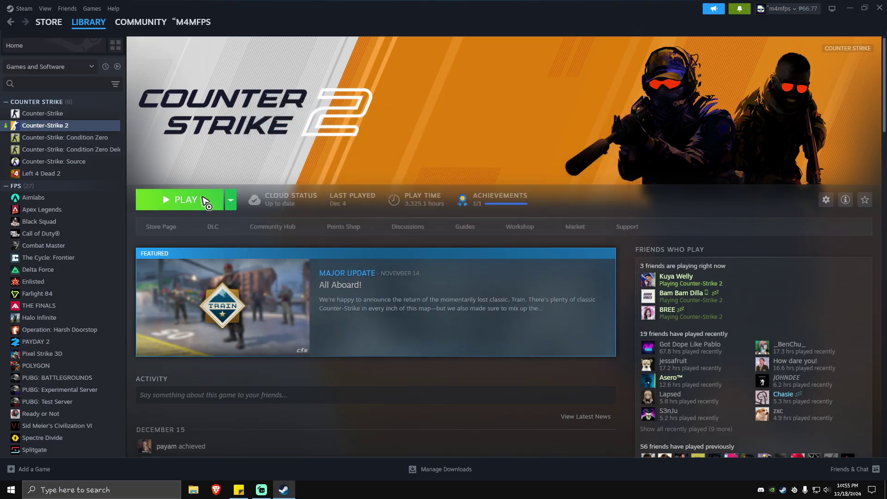